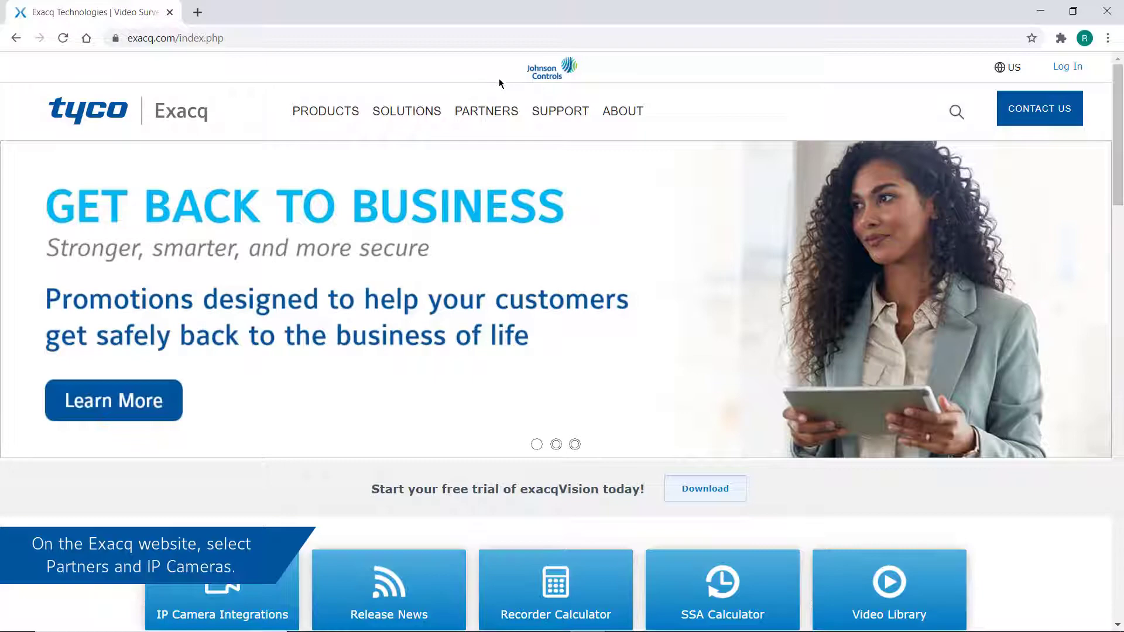
Step: Open the Exacq website's IP camera integration list and search for IPS03-D
mouse_move(491, 120)
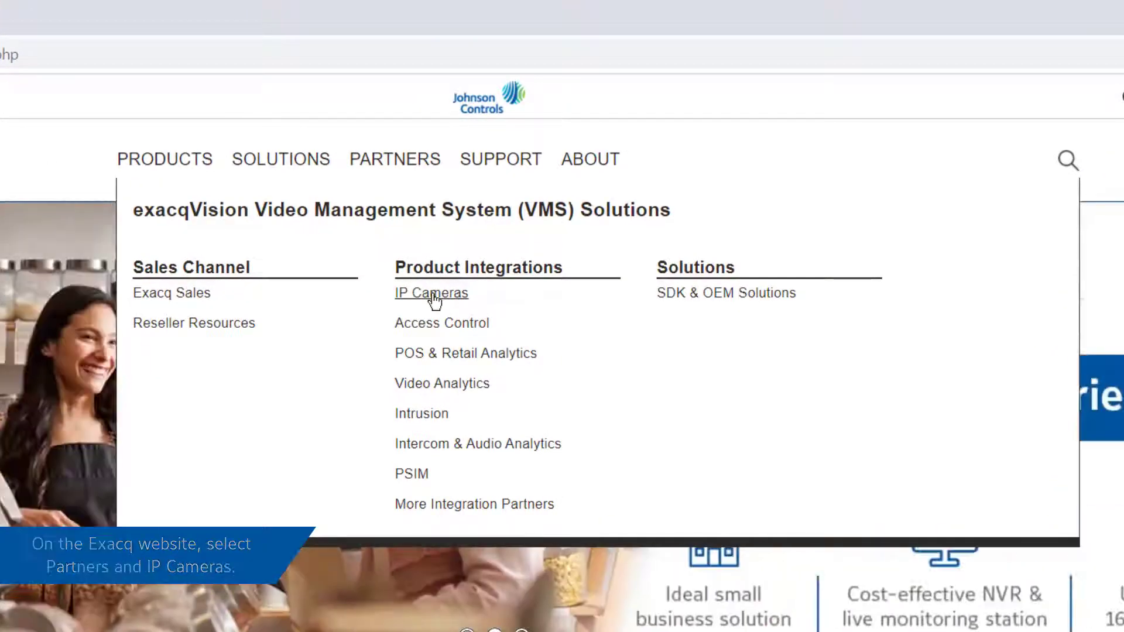
click(434, 295)
text(IPS)
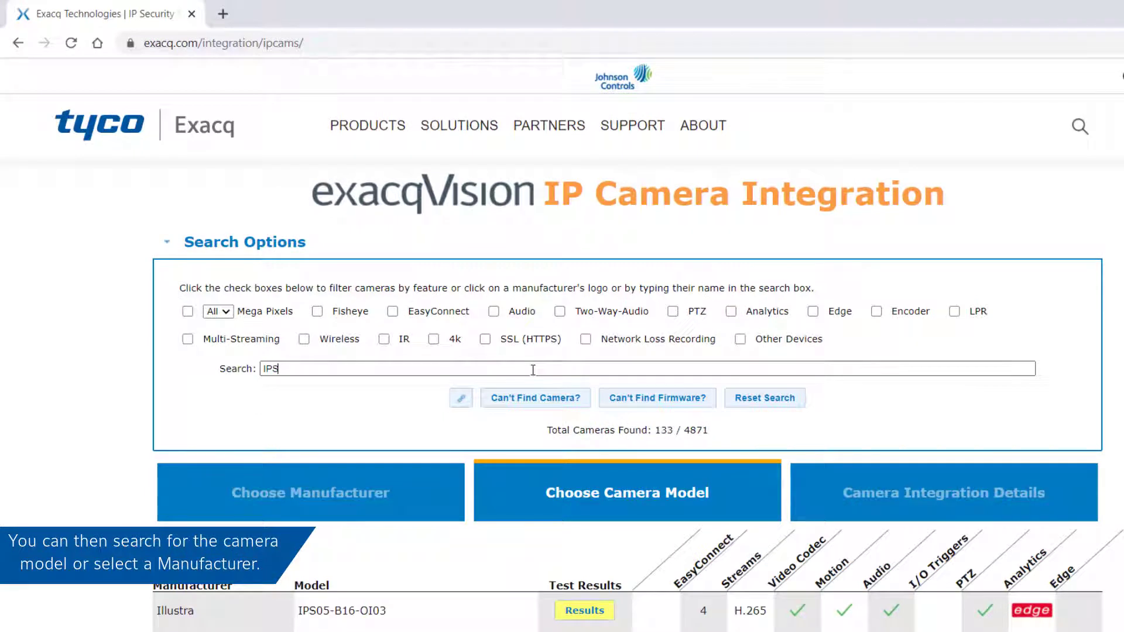
text(03-)
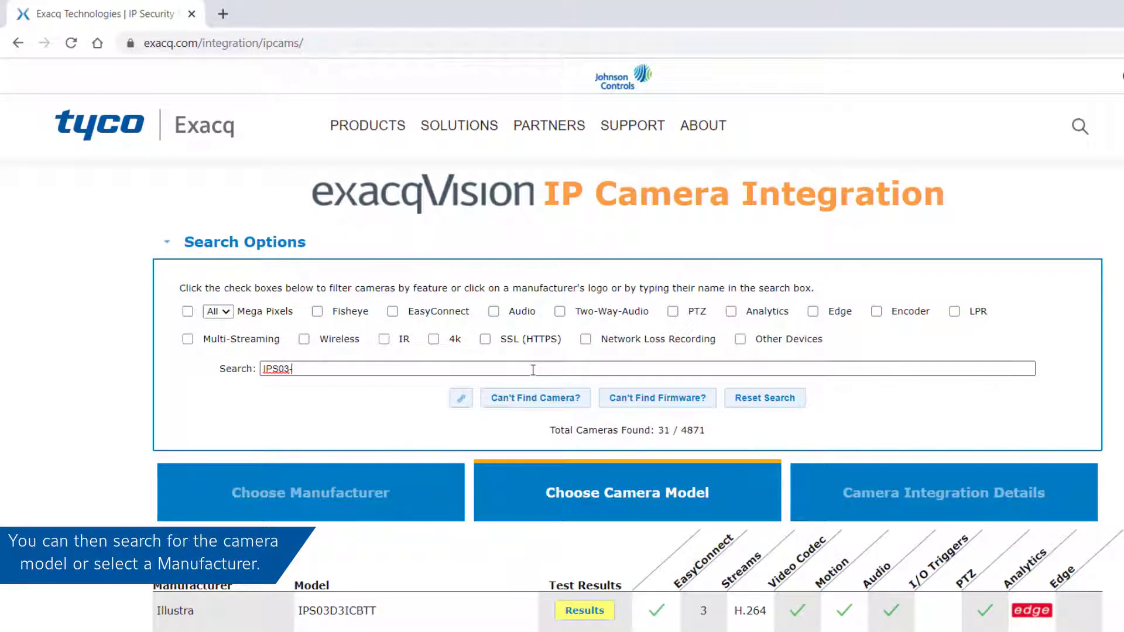
text(D)
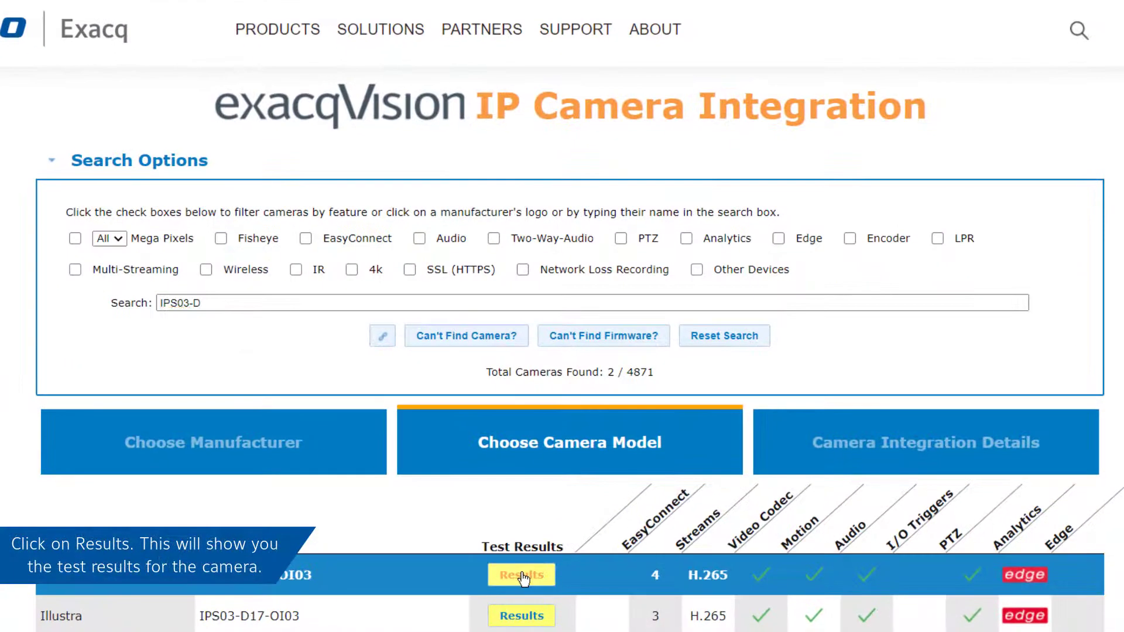
Step: Show the IPS03-D12-OI03 camera's integration test results and scroll down through the record
click(521, 576)
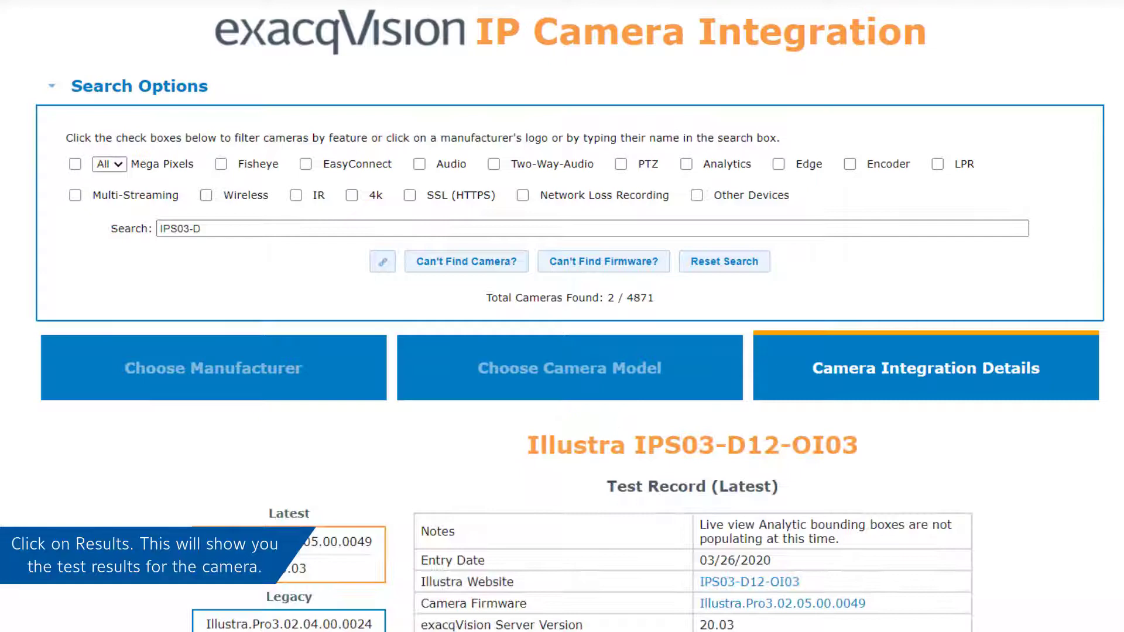
scroll(570, 316, down, 2)
scroll(570, 317, down, 5)
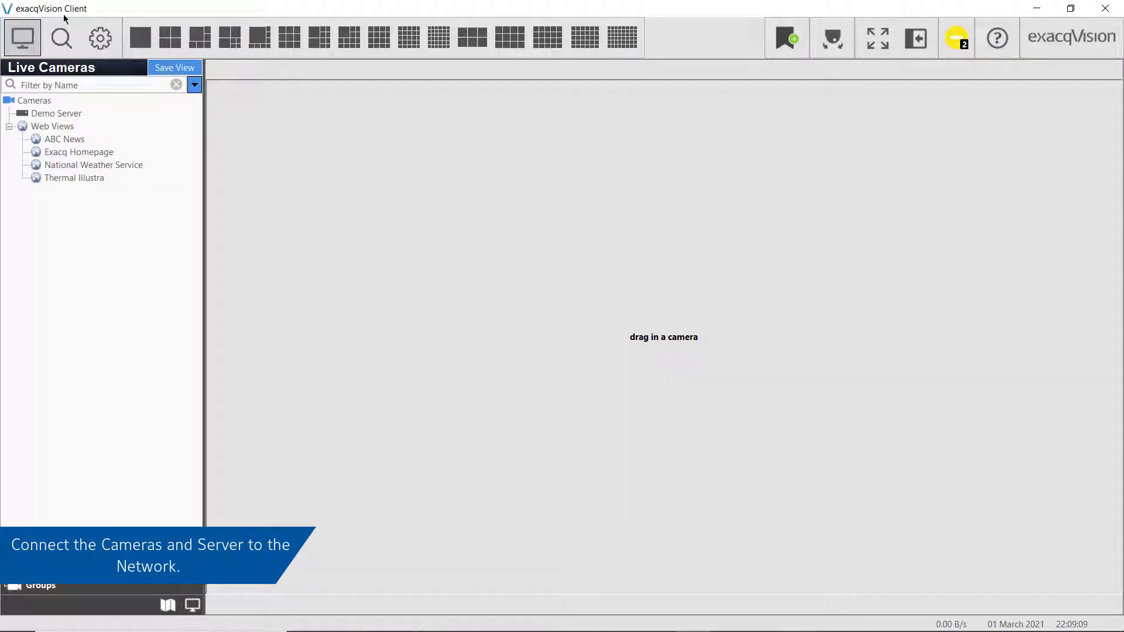
Step: Go to the Demo Server's Add IP Cameras page under Configure System and rescan the network
click(110, 37)
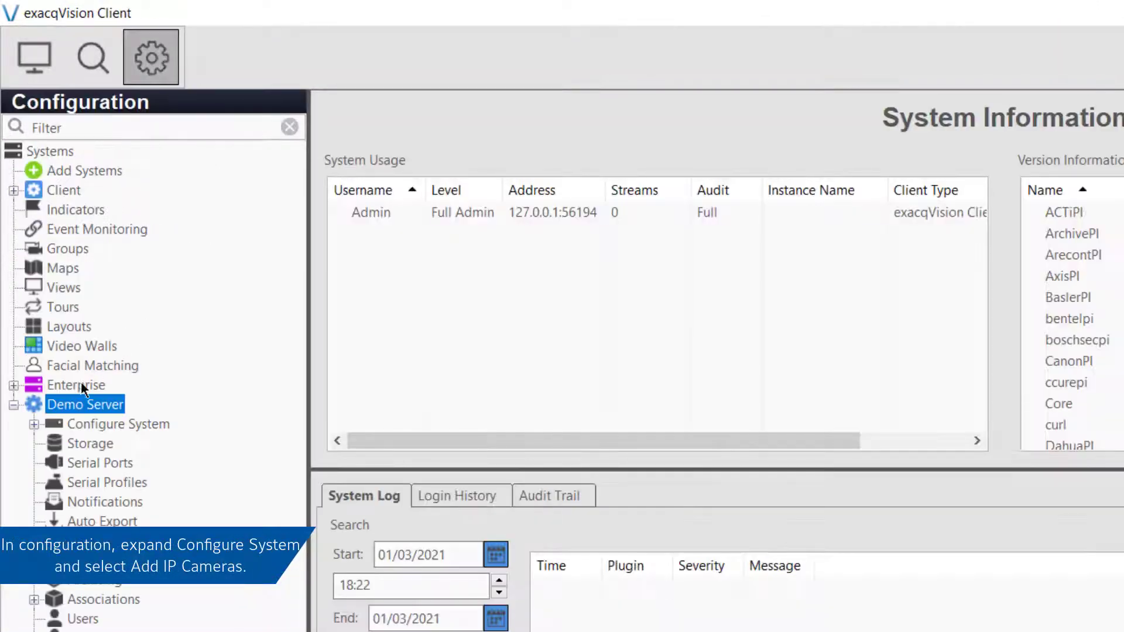
click(34, 424)
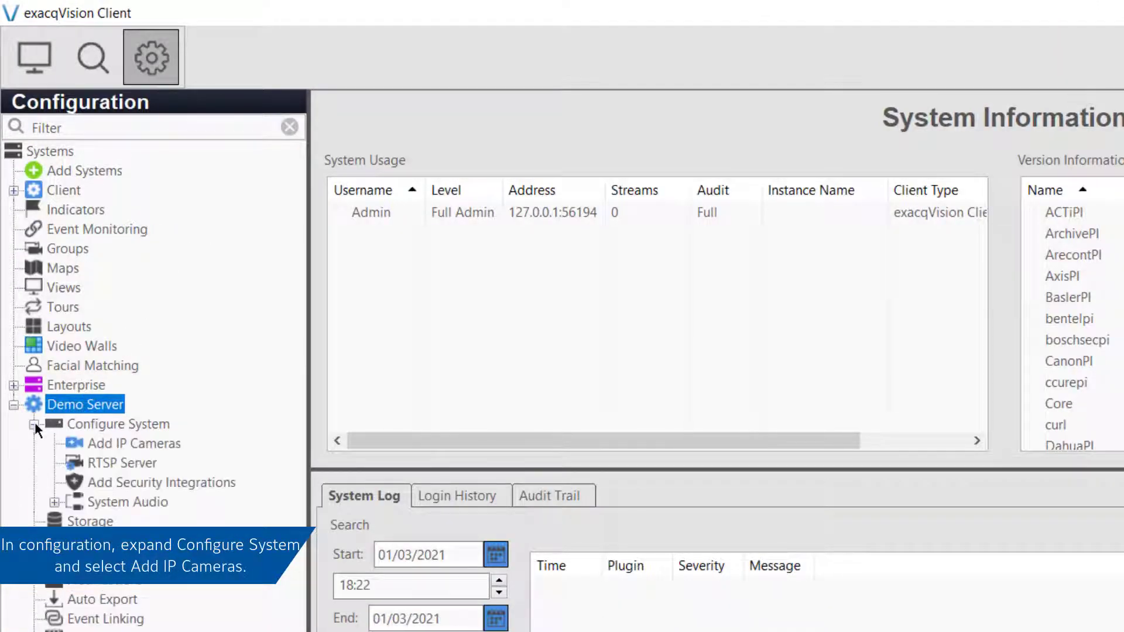
click(135, 445)
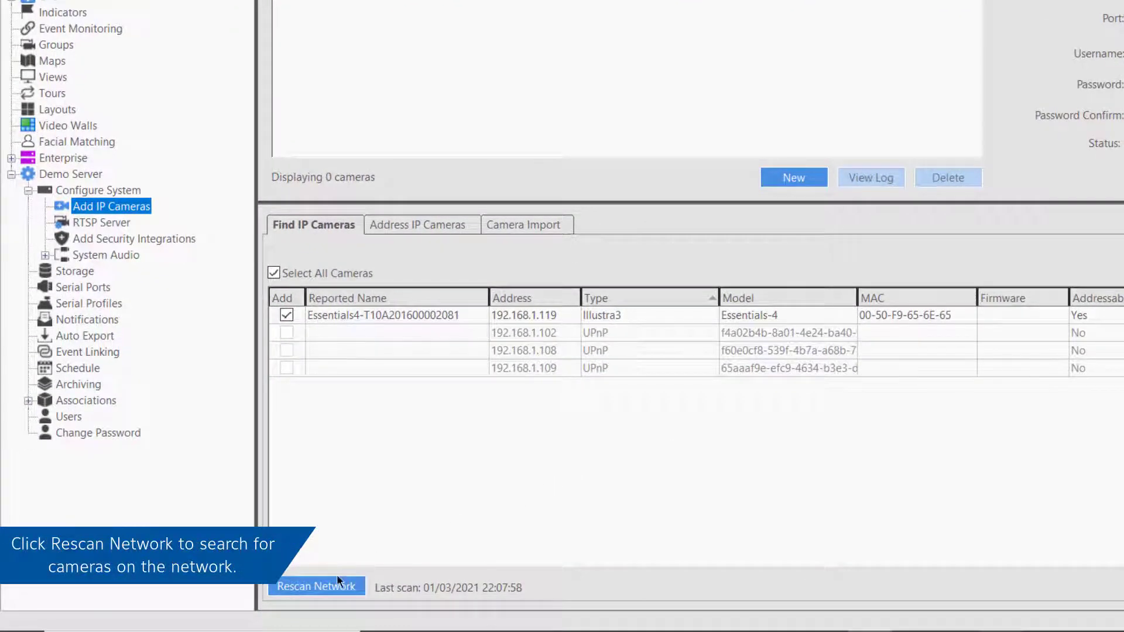
click(338, 581)
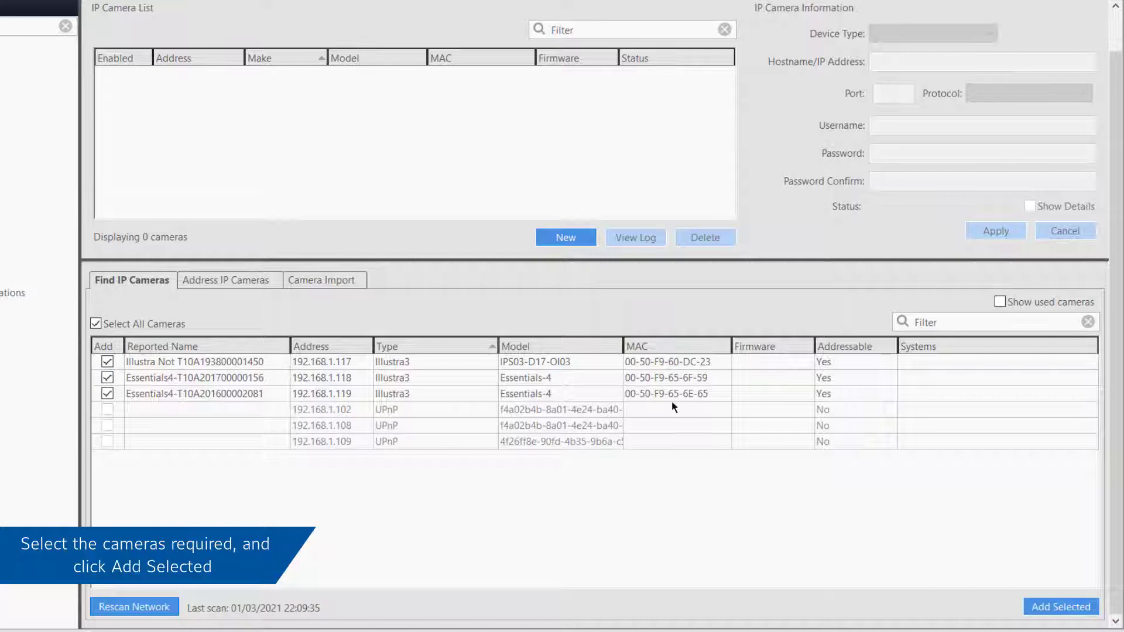
Step: Add the selected cameras, applying the camera password to all of them
click(1065, 607)
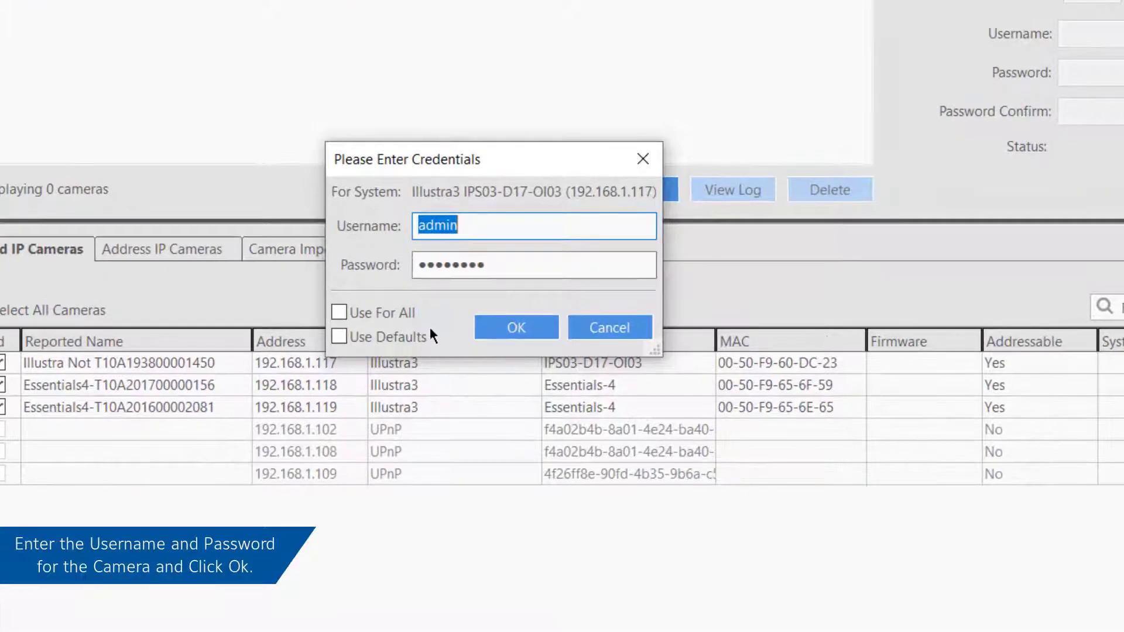
click(399, 321)
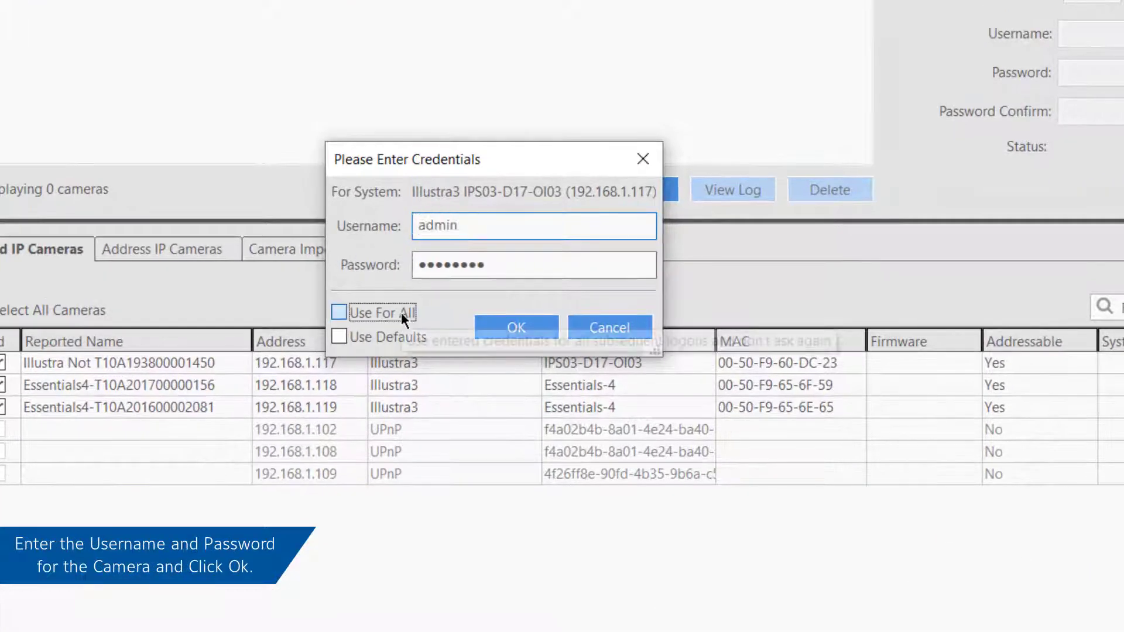
click(514, 255)
text(*****)
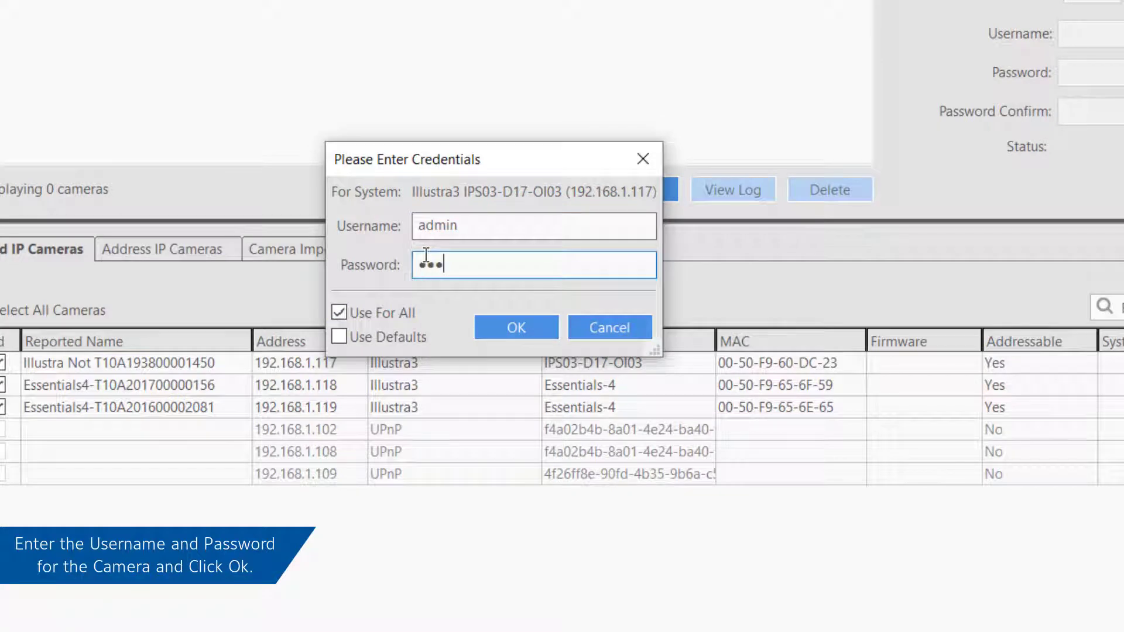
text(****)
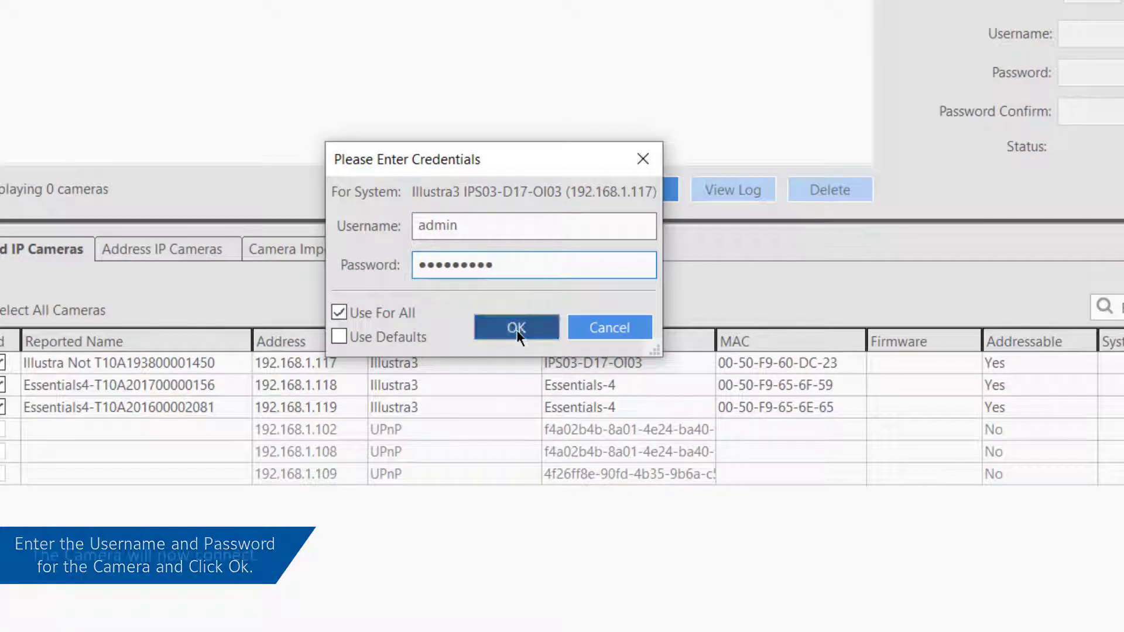
click(517, 329)
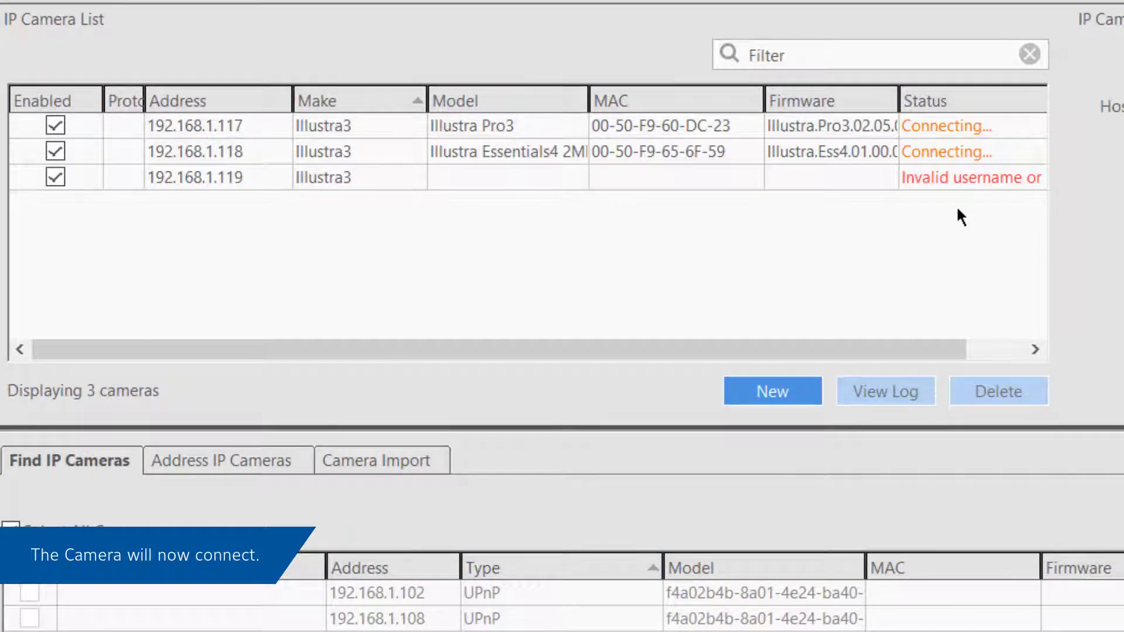
Step: Bring up the login error details for the failed 192.168.1.119 camera
click(957, 185)
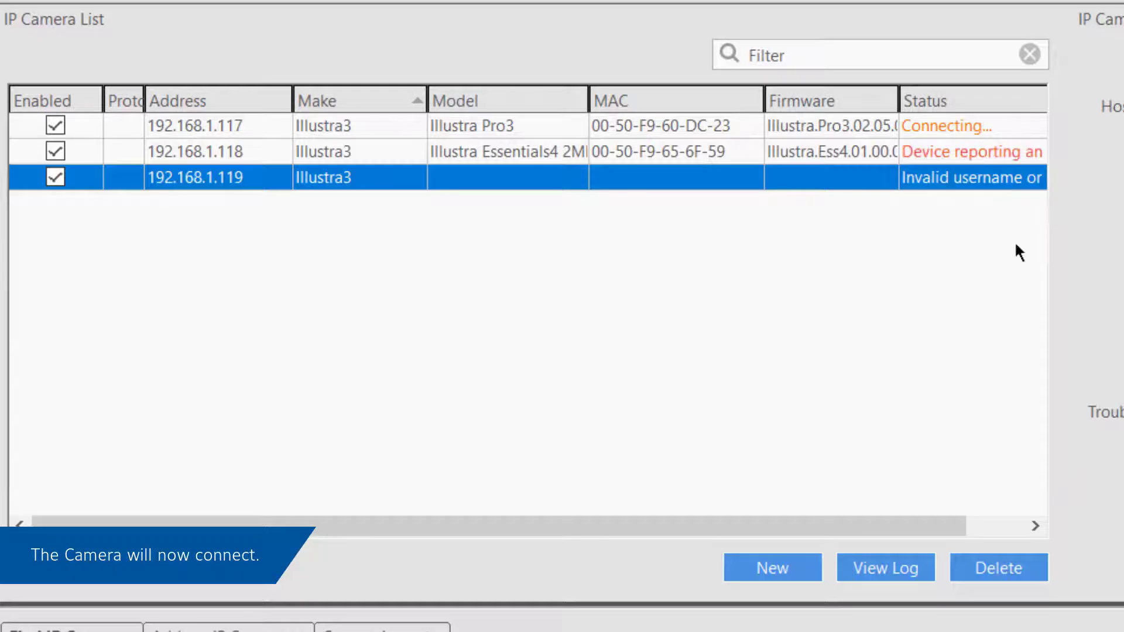
click(971, 147)
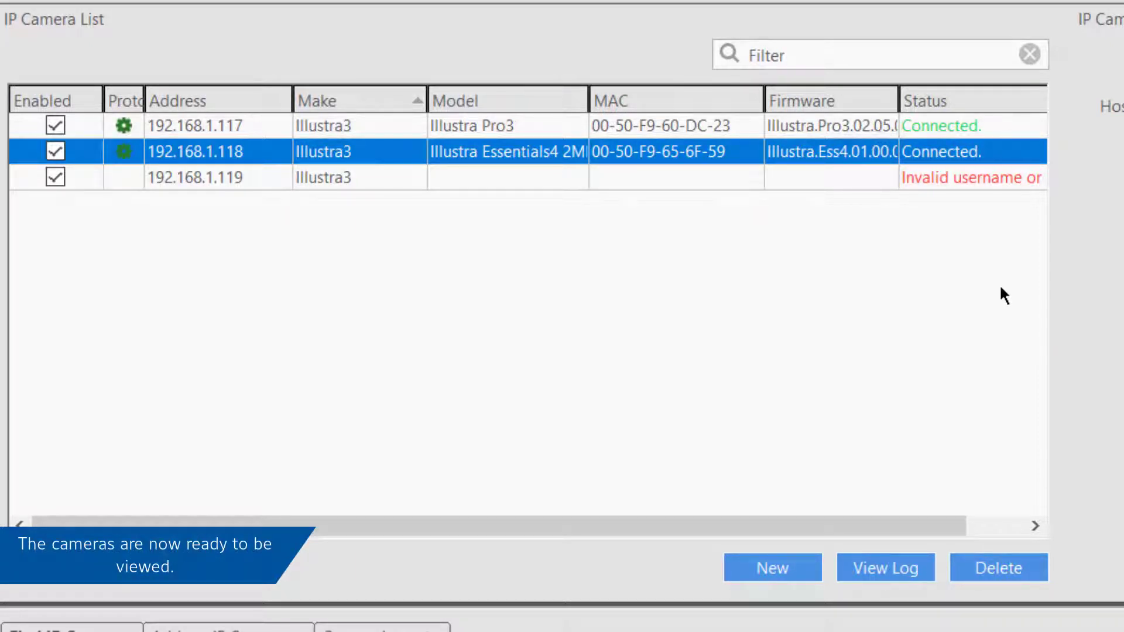
key(Down)
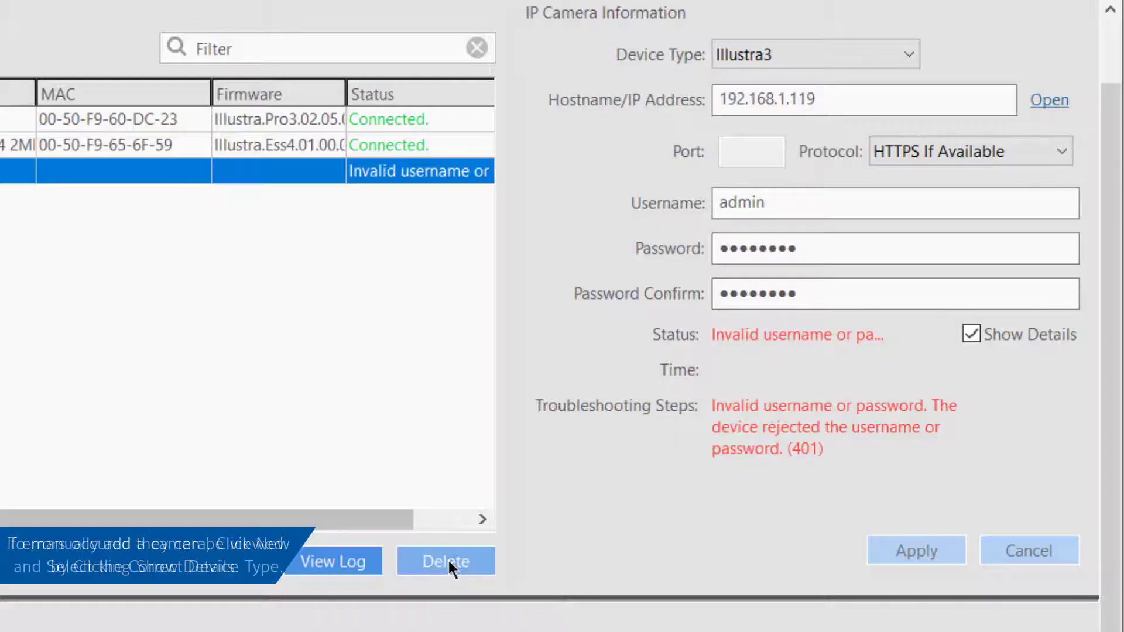
Step: Delete the 192.168.1.119 camera and create a new manual camera with device type Illustra3
click(447, 559)
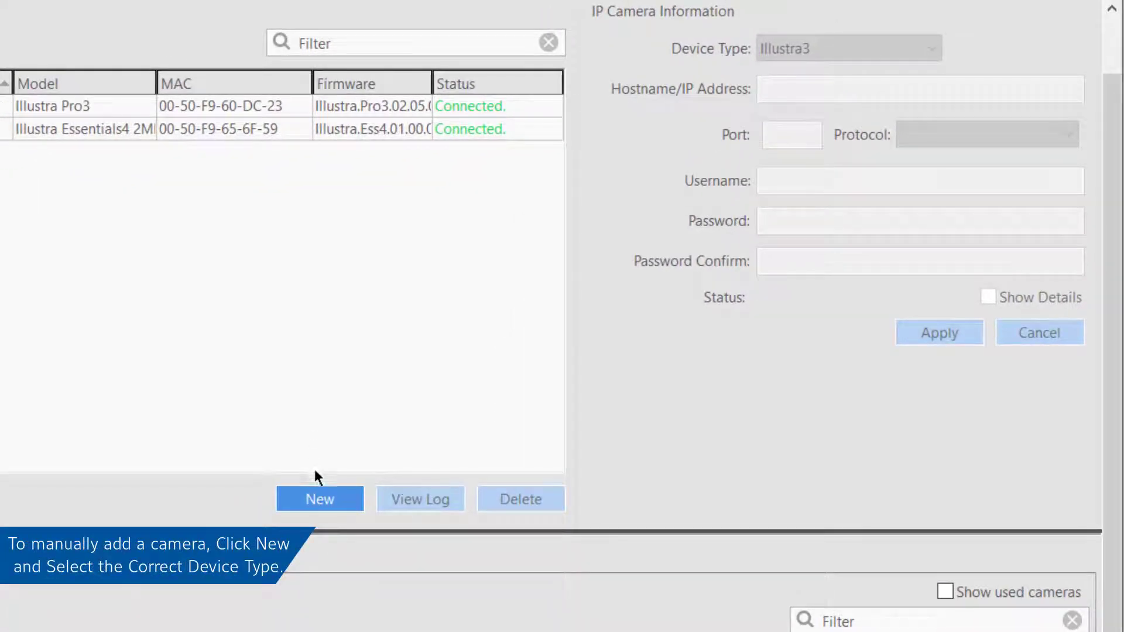
click(325, 499)
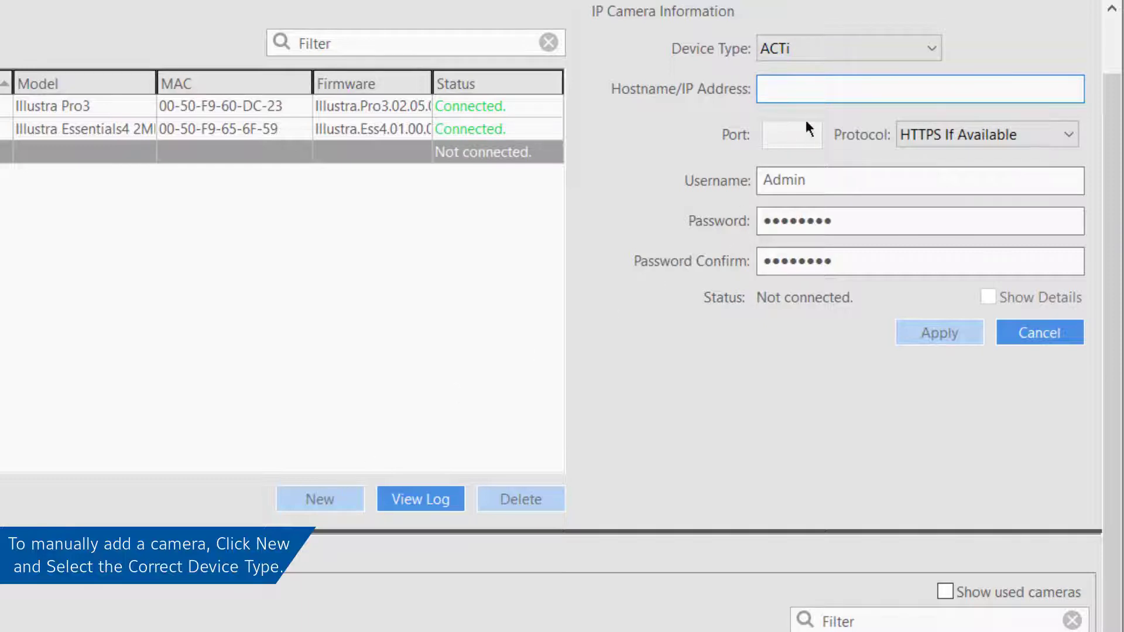
click(819, 49)
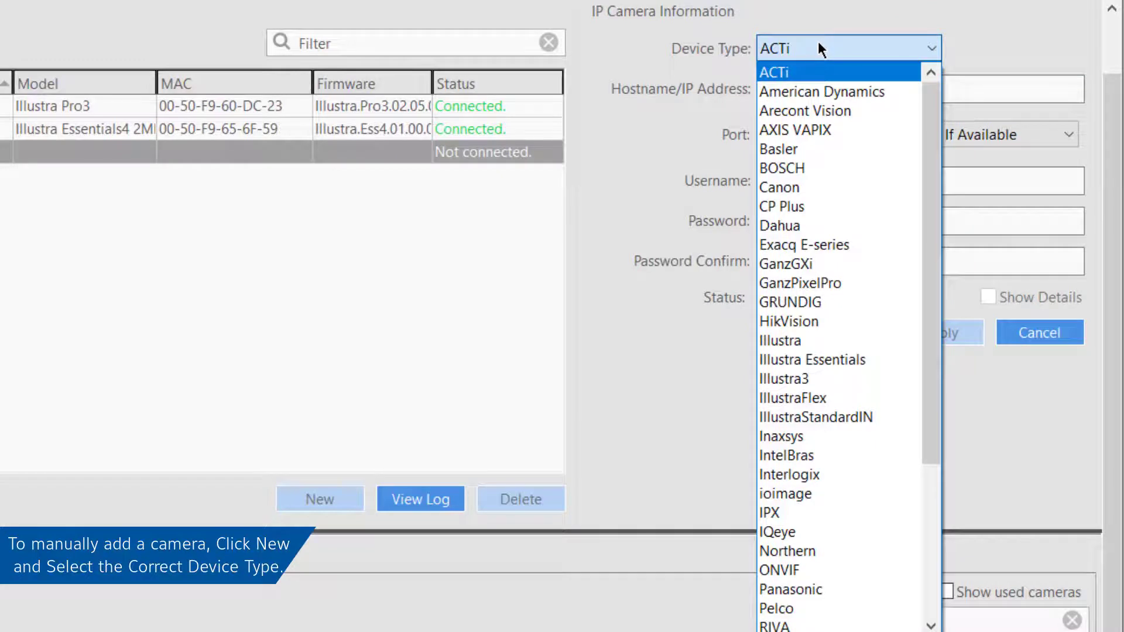
click(861, 379)
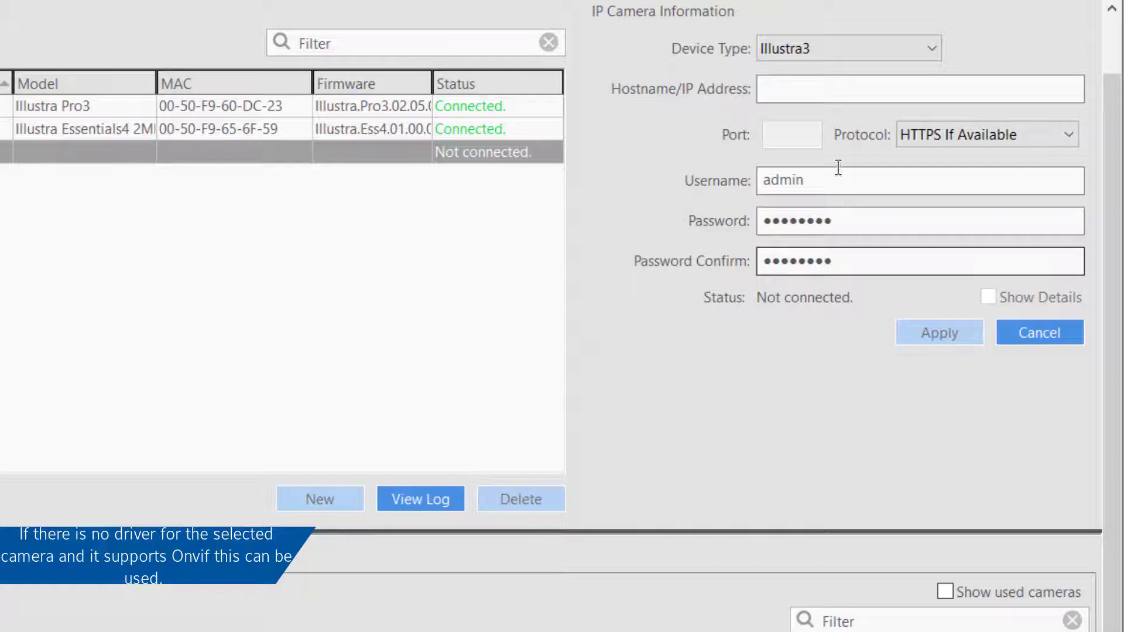
Step: Set the new camera's address to 192.168.1.119 with the corrected password, then apply
click(829, 88)
text(192.)
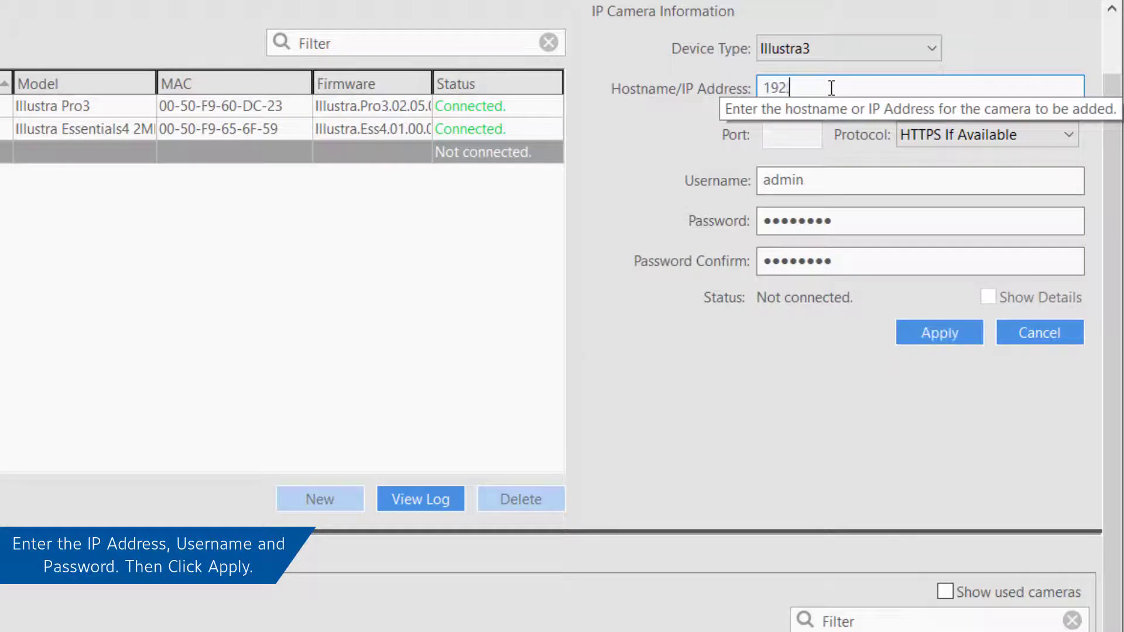
text(168.1.119)
click(848, 221)
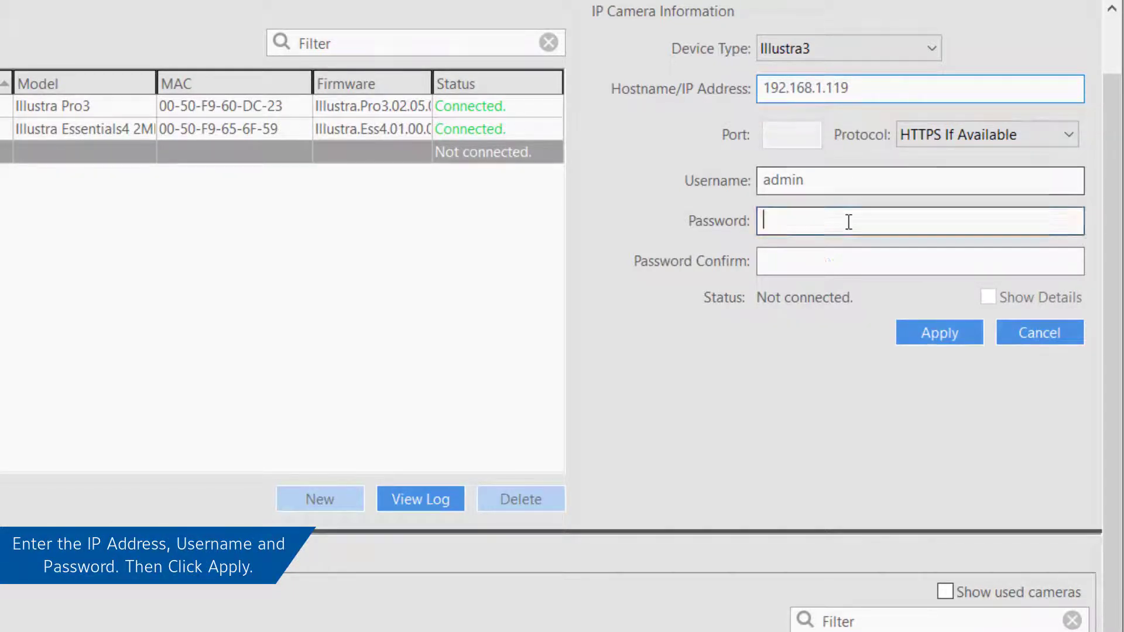
text(abcde)
key(Tab)
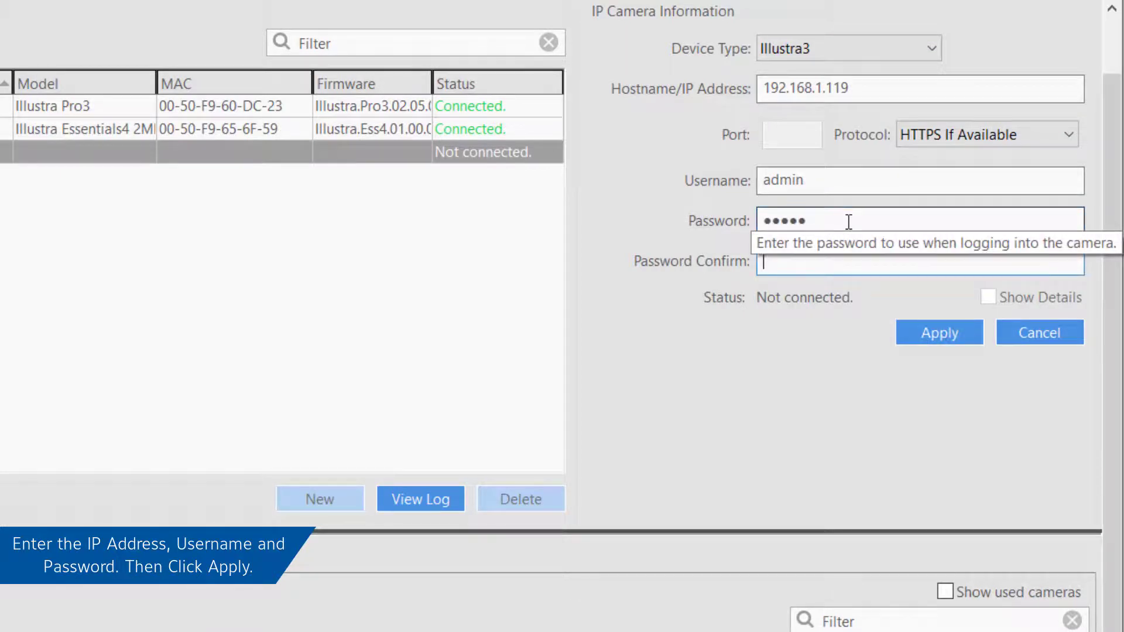
text(abcde)
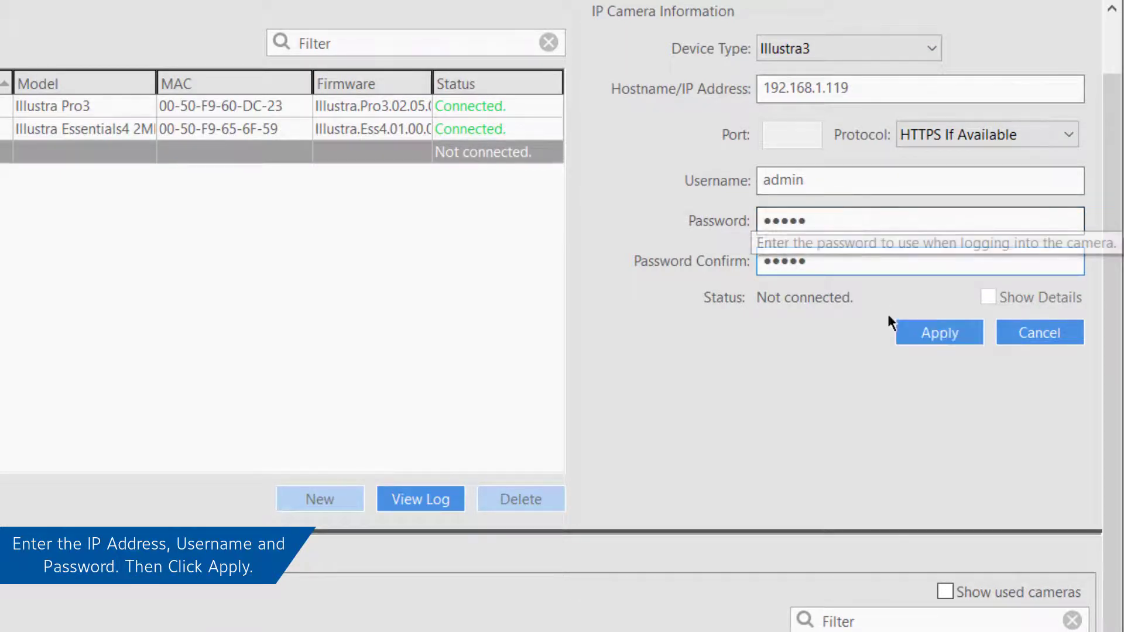
click(915, 336)
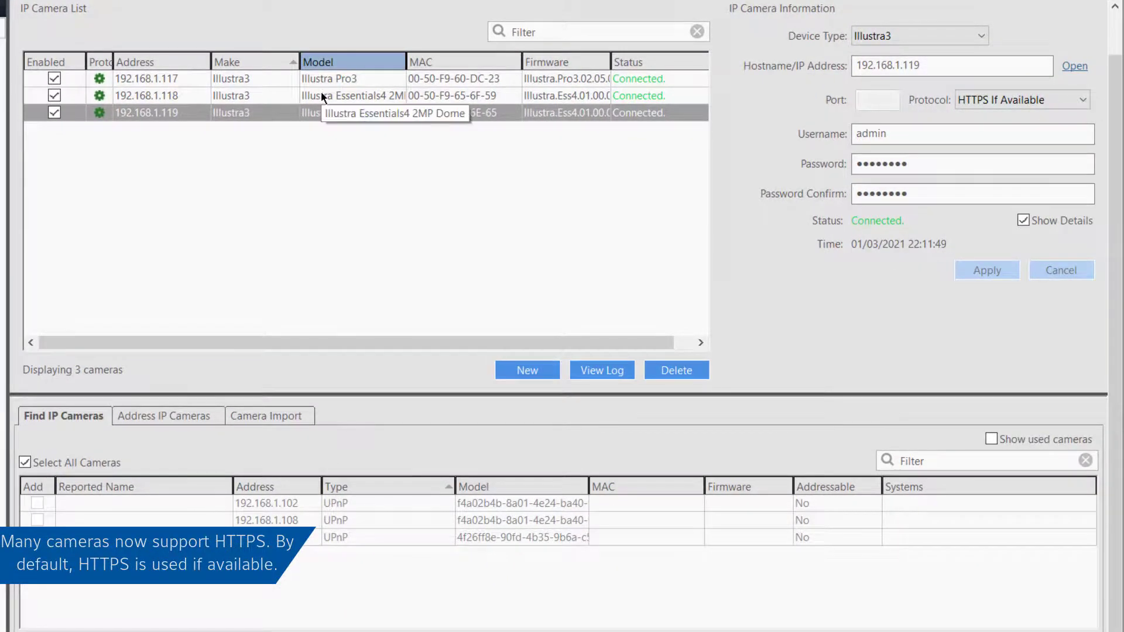
Step: Change camera 192.168.1.118's protocol to HTTP on port 80 and apply it
click(321, 92)
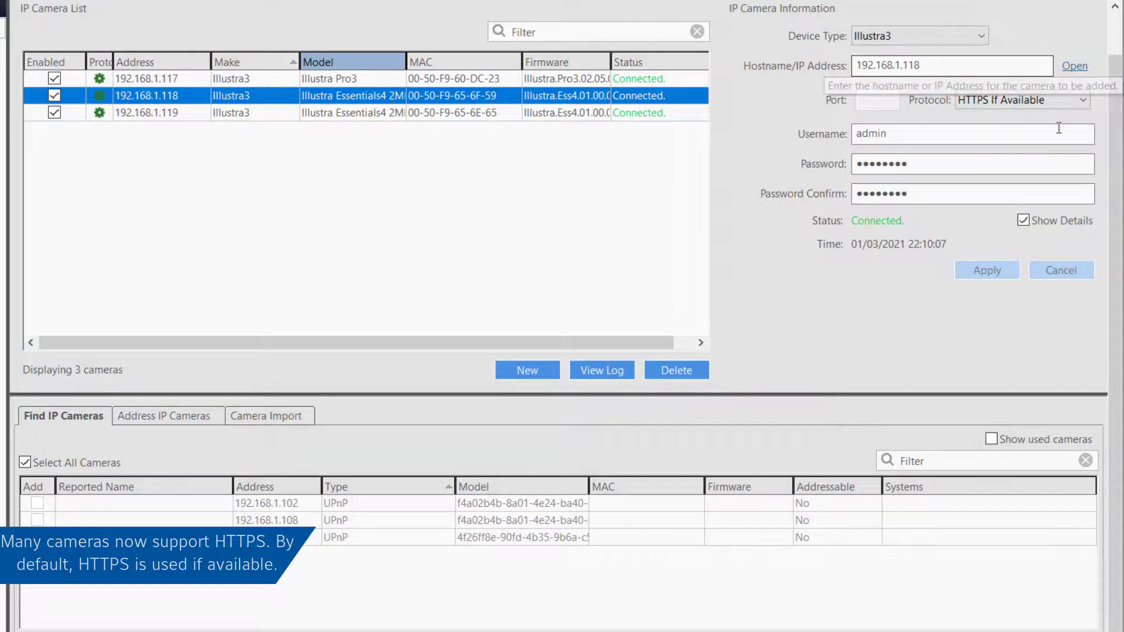
click(1051, 96)
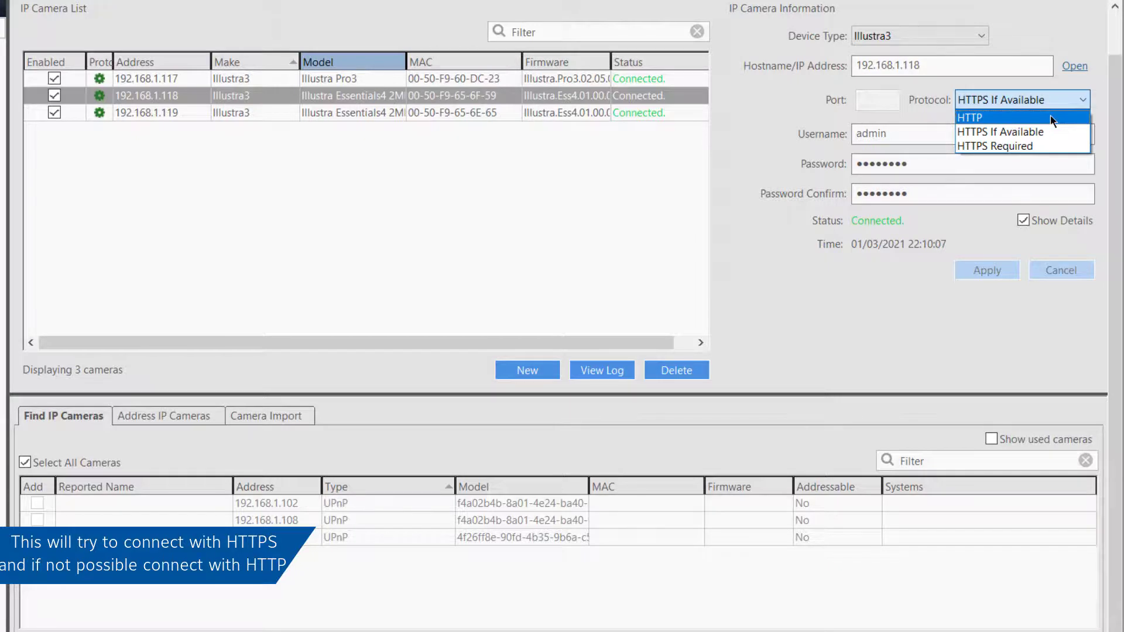
click(1051, 117)
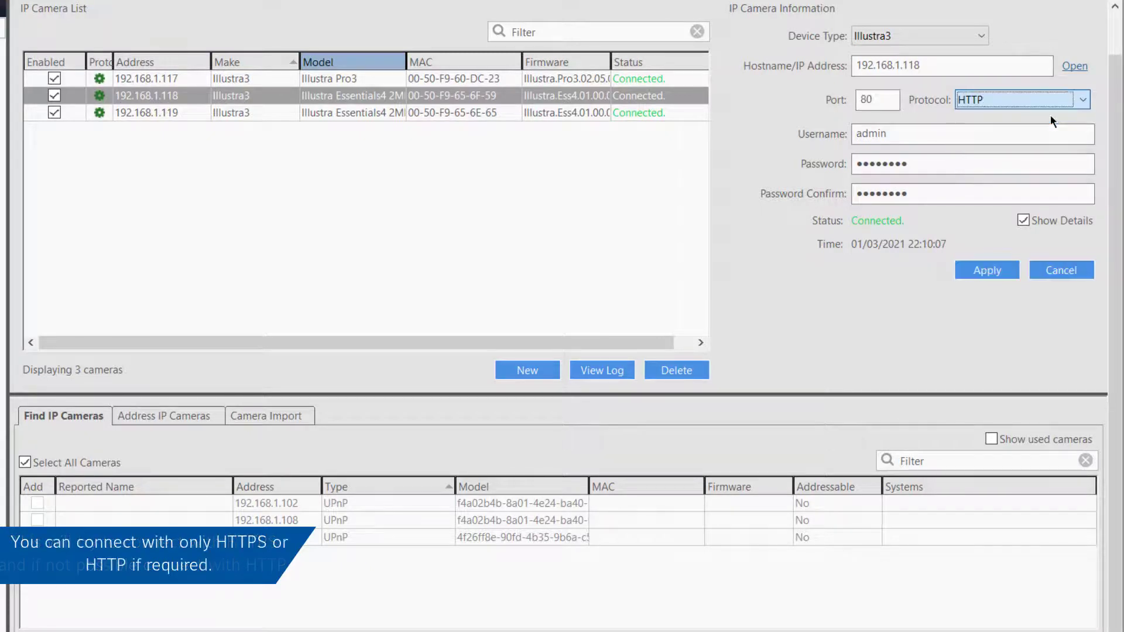
click(1008, 274)
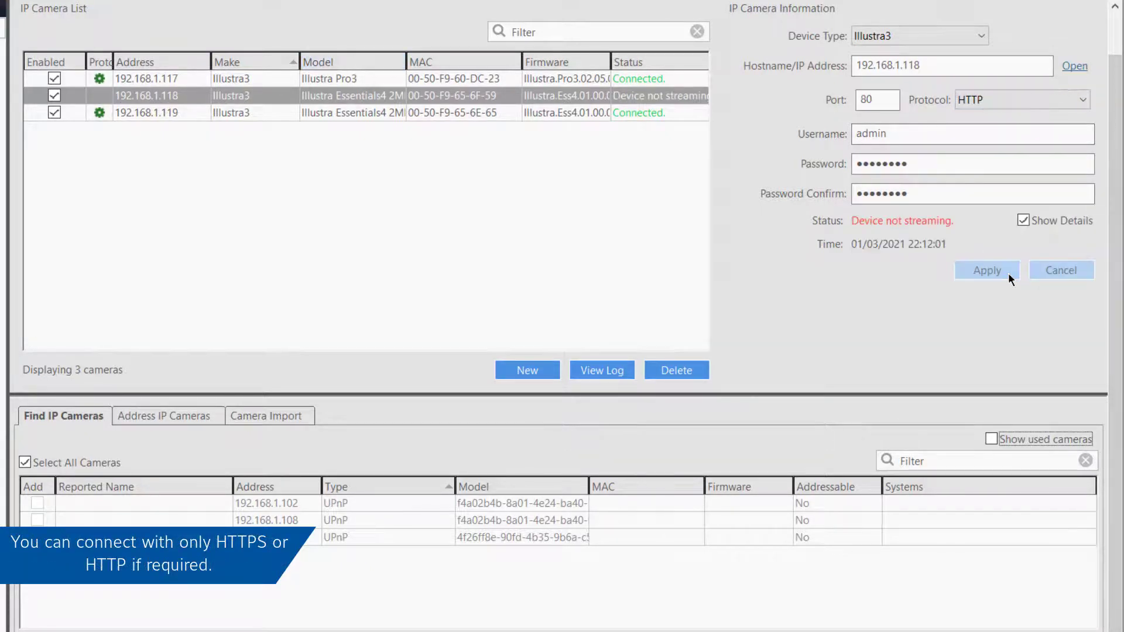